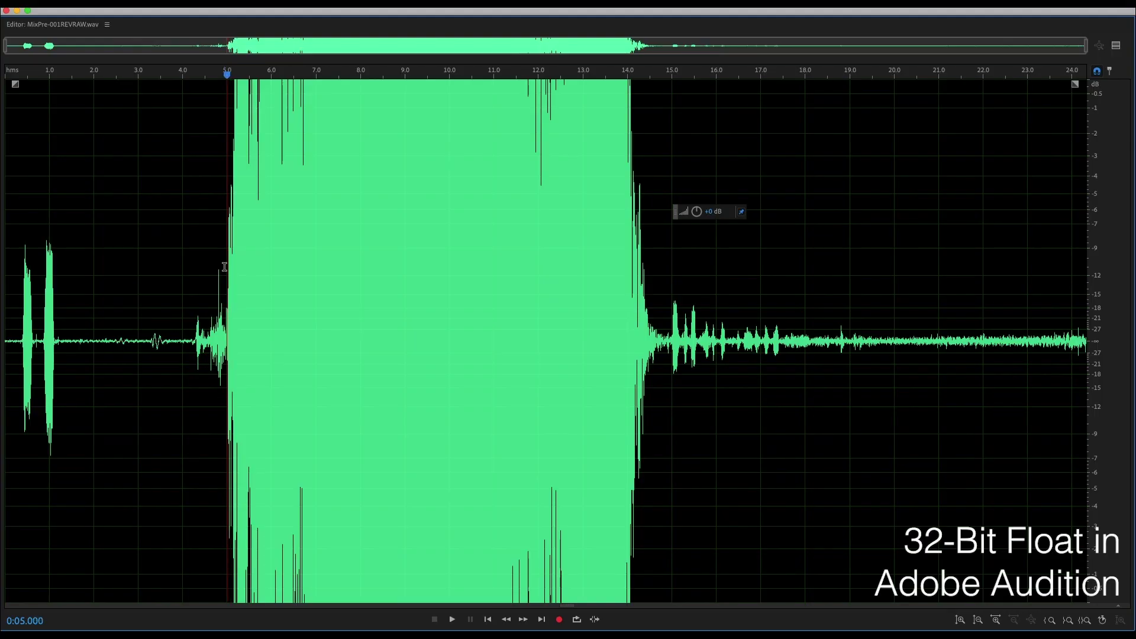
- Lower the 5.0–14.9 s loud section of the take by 18 dB in Audition
drag(224, 267, 669, 251)
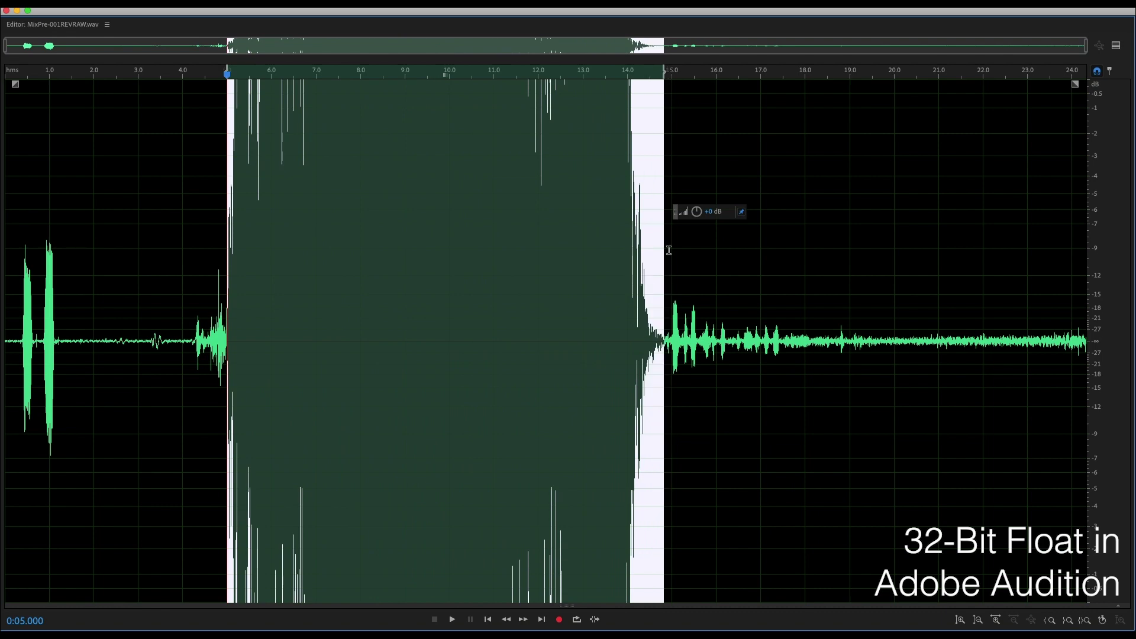
drag(697, 212, 641, 218)
click(706, 256)
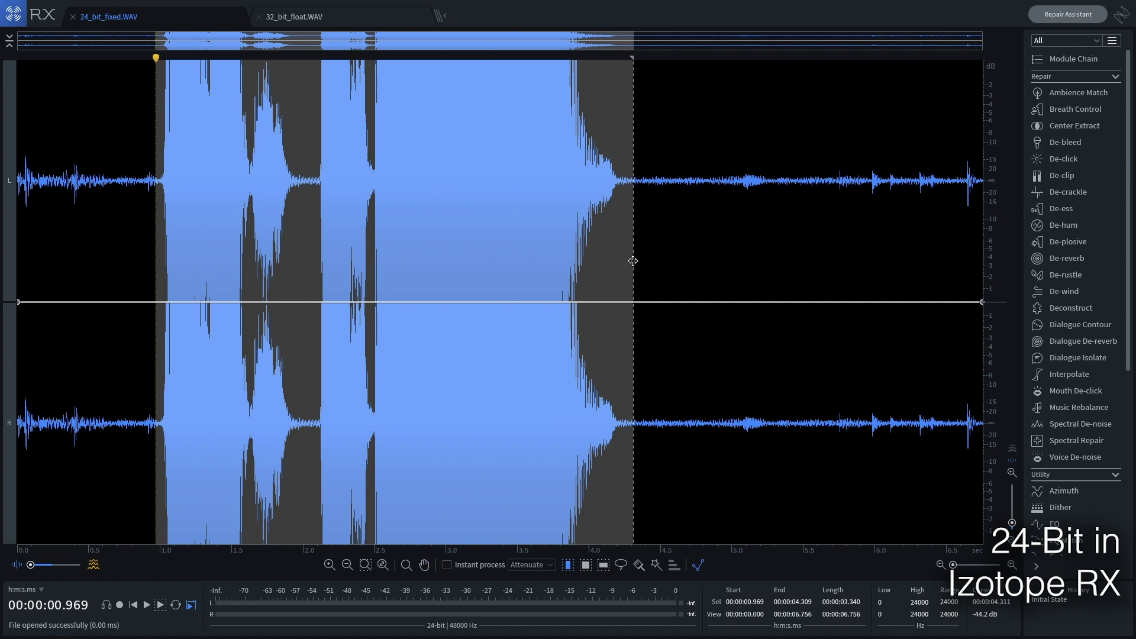
- Apply -30 dB gain to the selected loud section of the 24-bit file
key(ctrl+g)
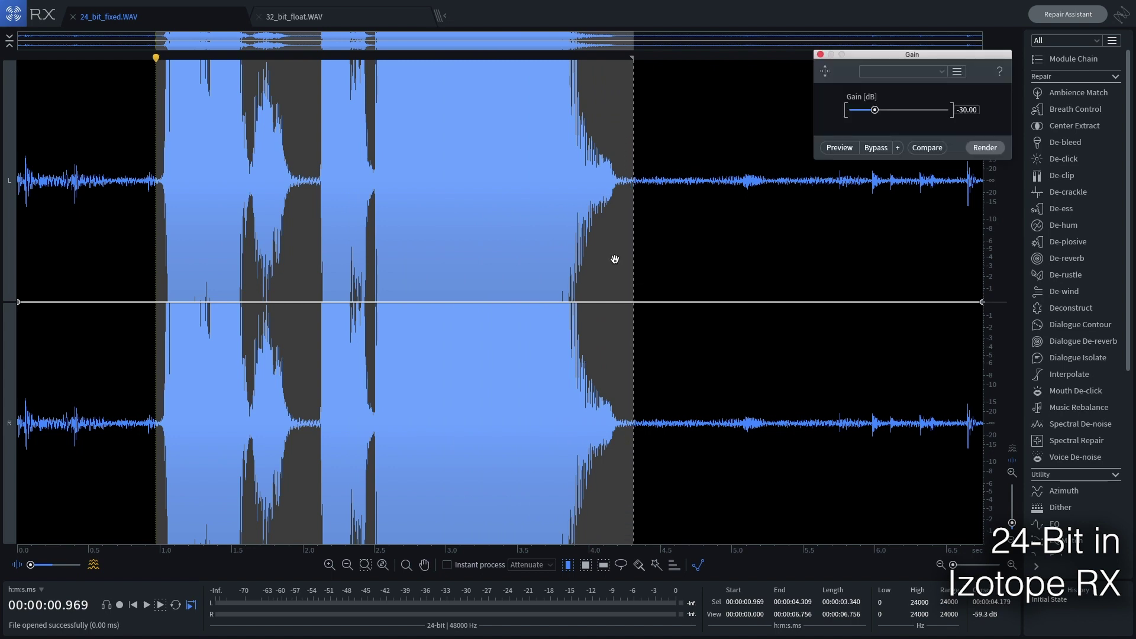
click(988, 151)
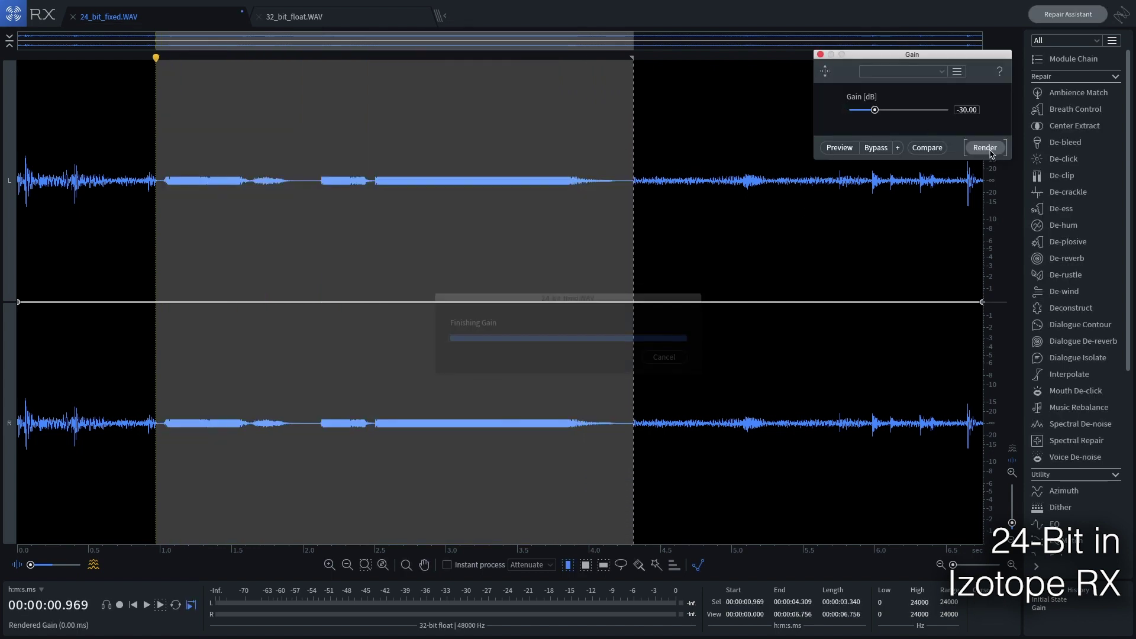
click(642, 223)
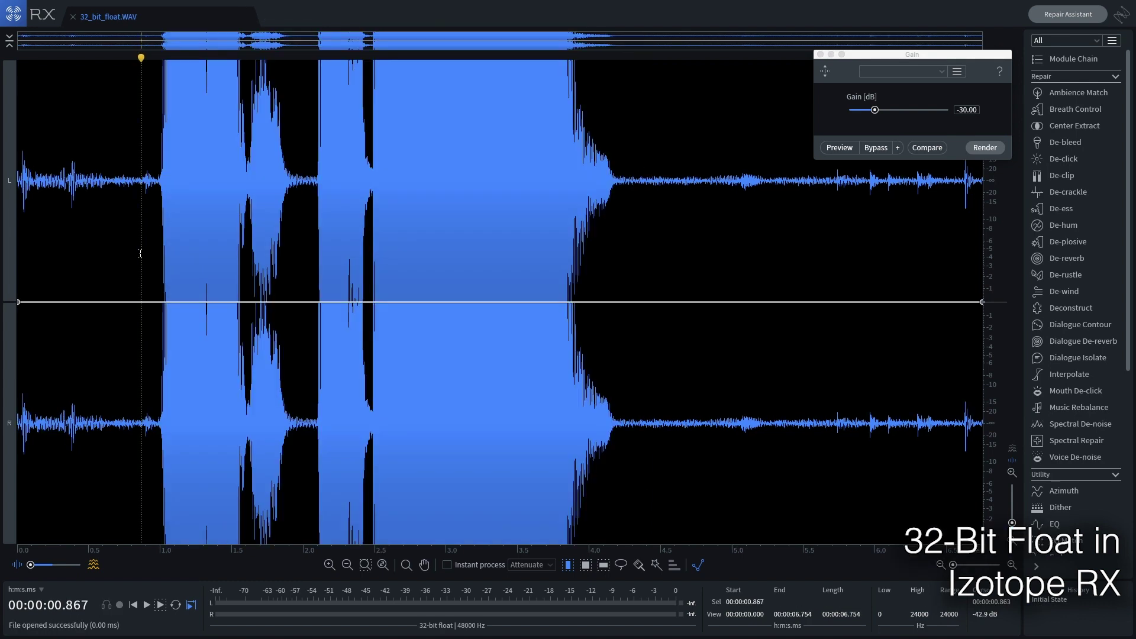
- Apply the same -30 dB gain to the loud section of the 32-bit float file
drag(140, 254, 620, 255)
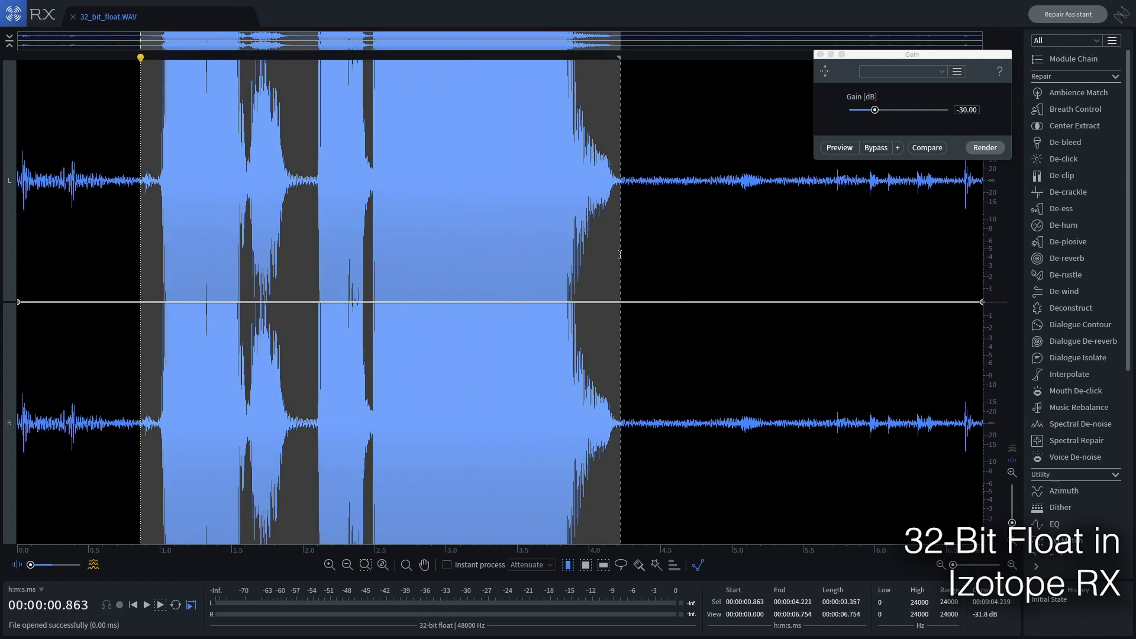
click(991, 152)
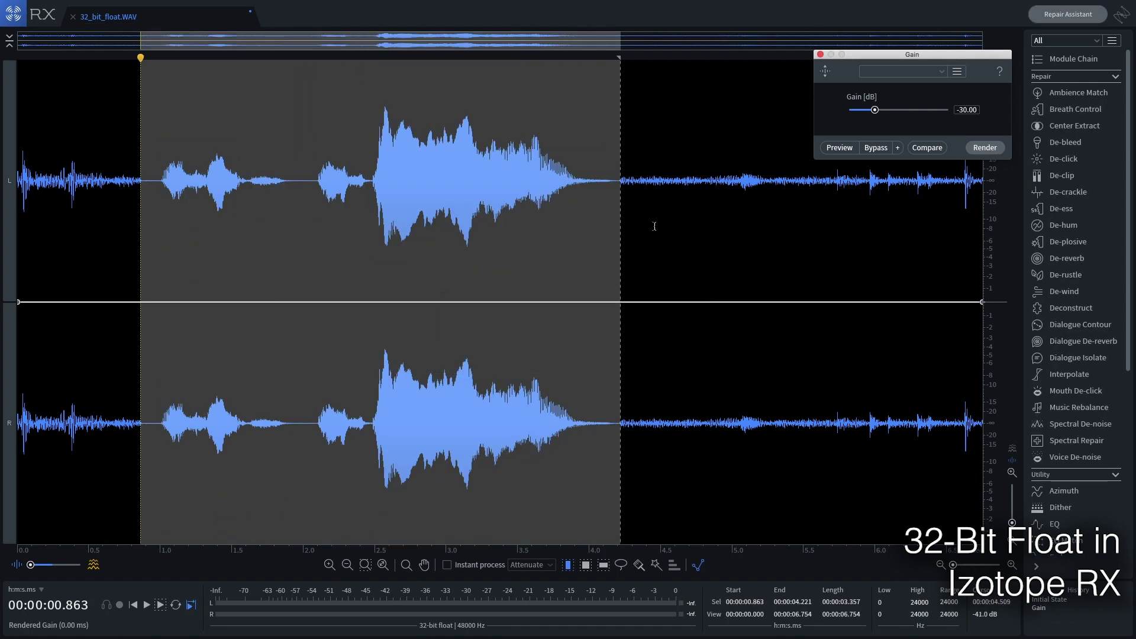
click(631, 230)
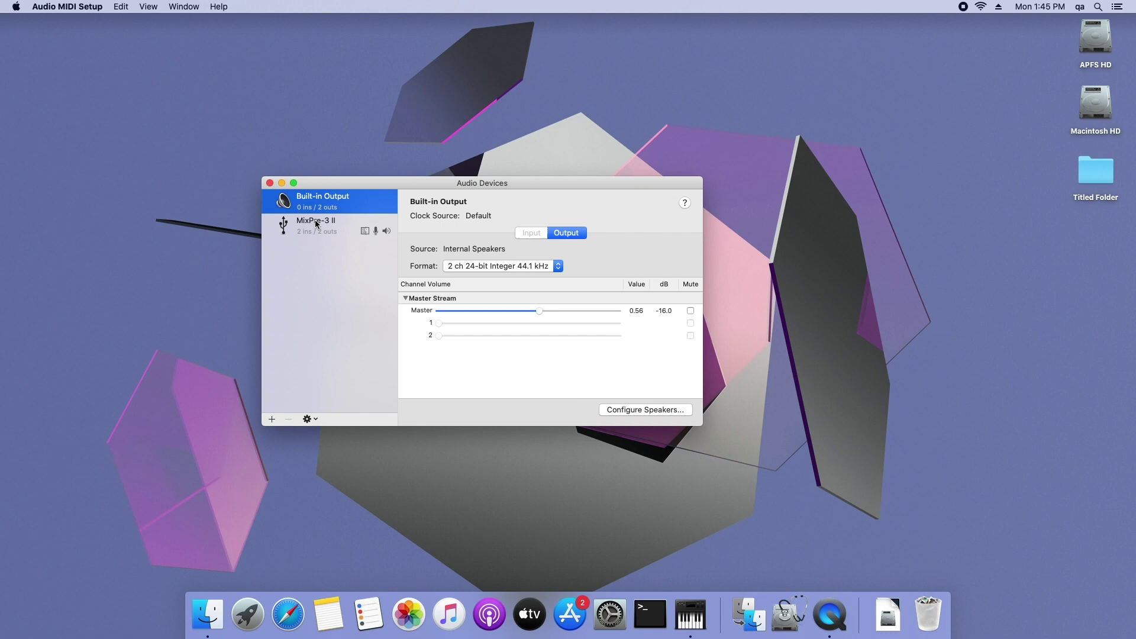
- Set the MixPre-3 II output to 2 ch 32-bit Float 96 kHz, then open its input format choices
click(316, 224)
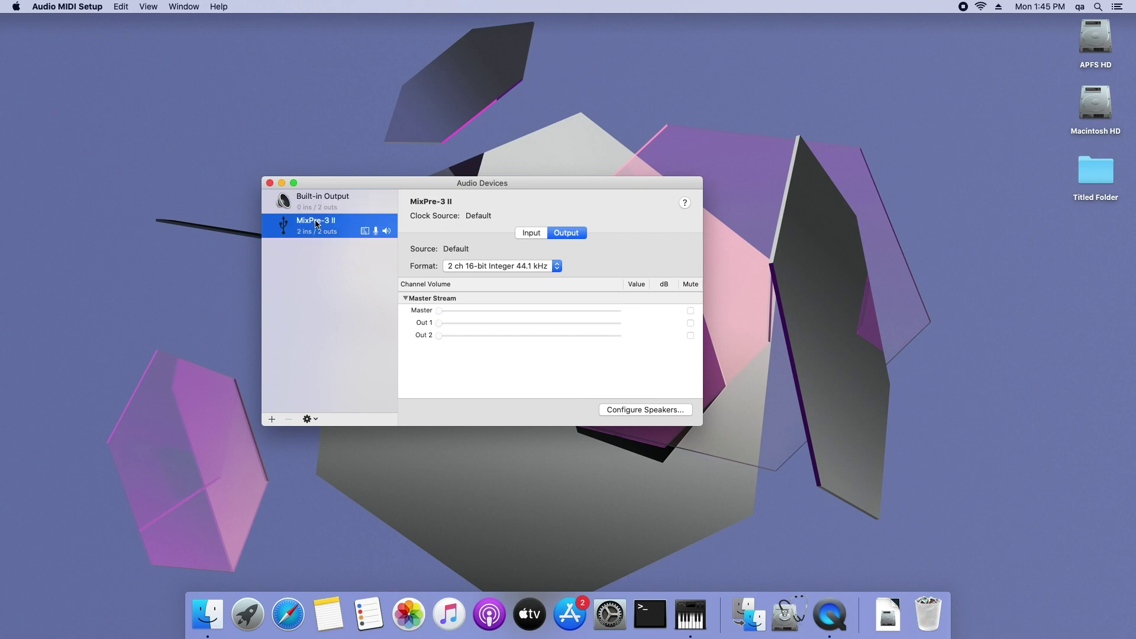
click(502, 268)
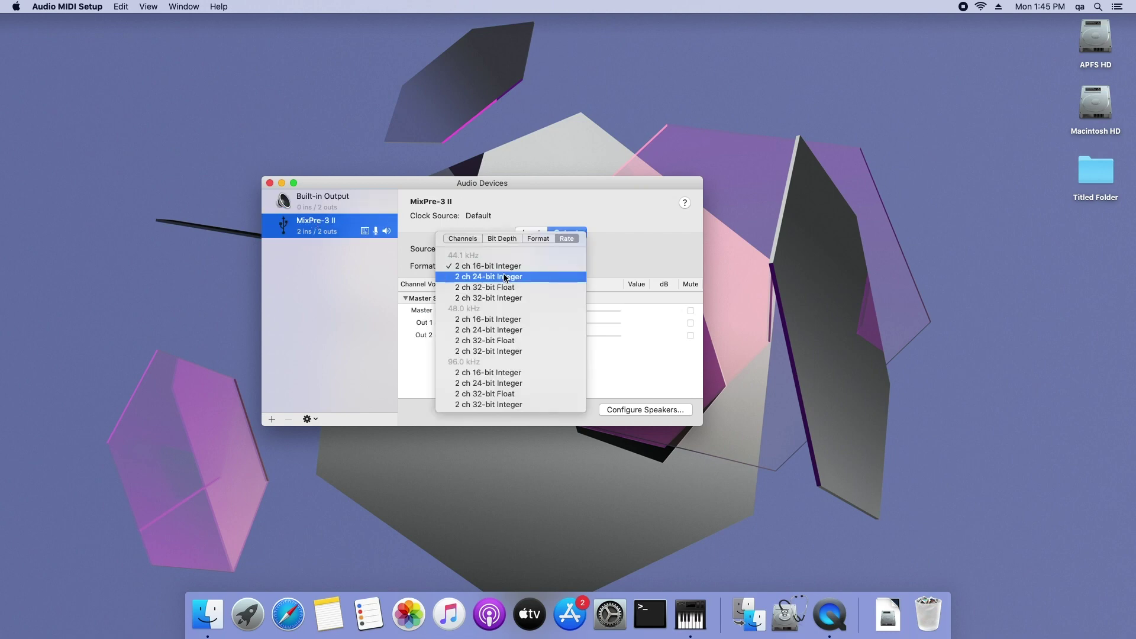
click(526, 394)
click(532, 233)
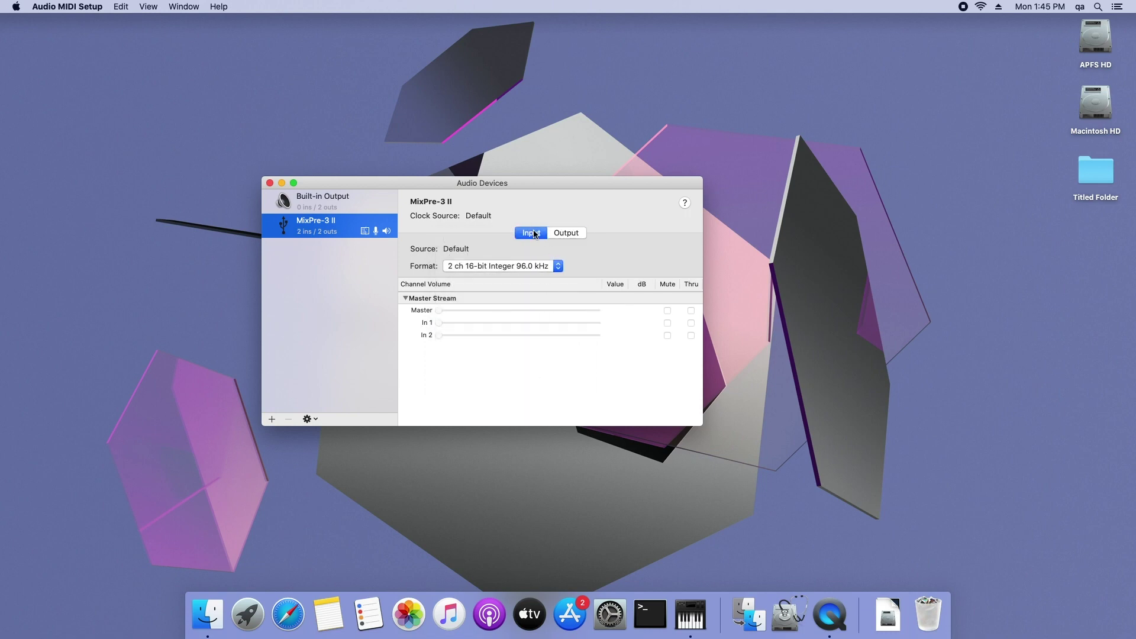
click(519, 266)
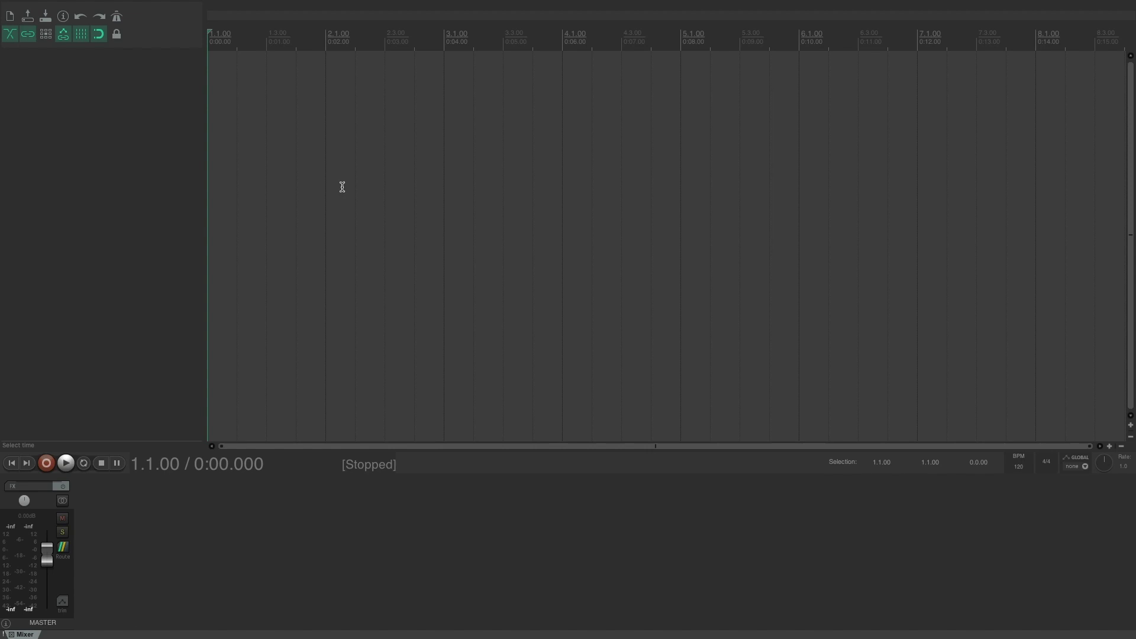
- Choose MixPre-3 II as REAPER's audio device in Preferences and confirm
click(48, 6)
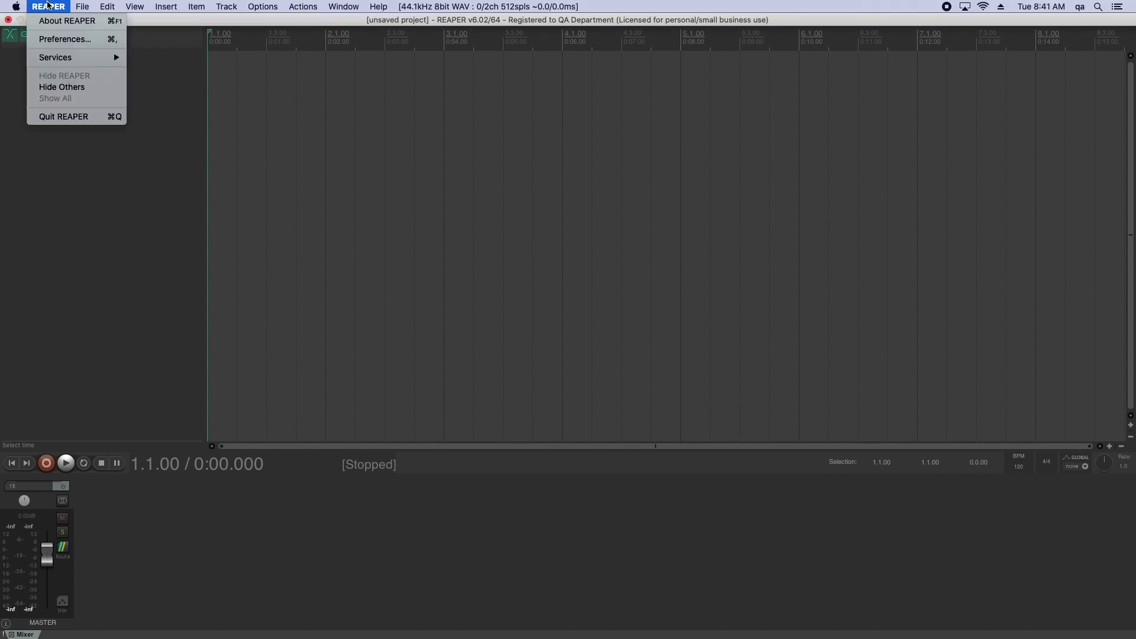
click(65, 39)
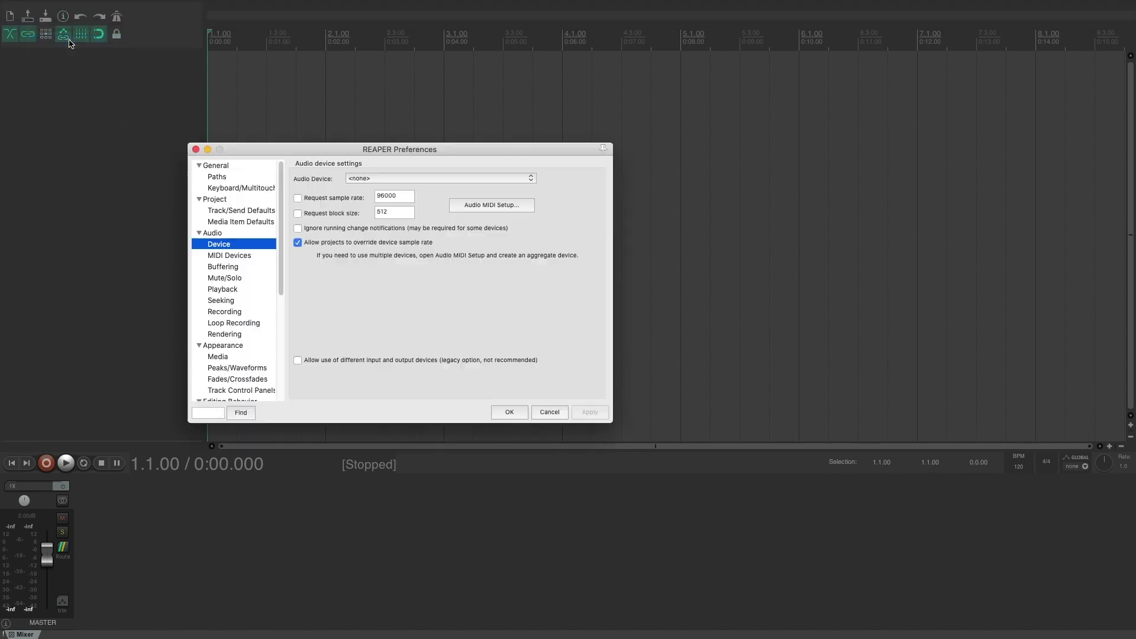
click(397, 176)
click(397, 205)
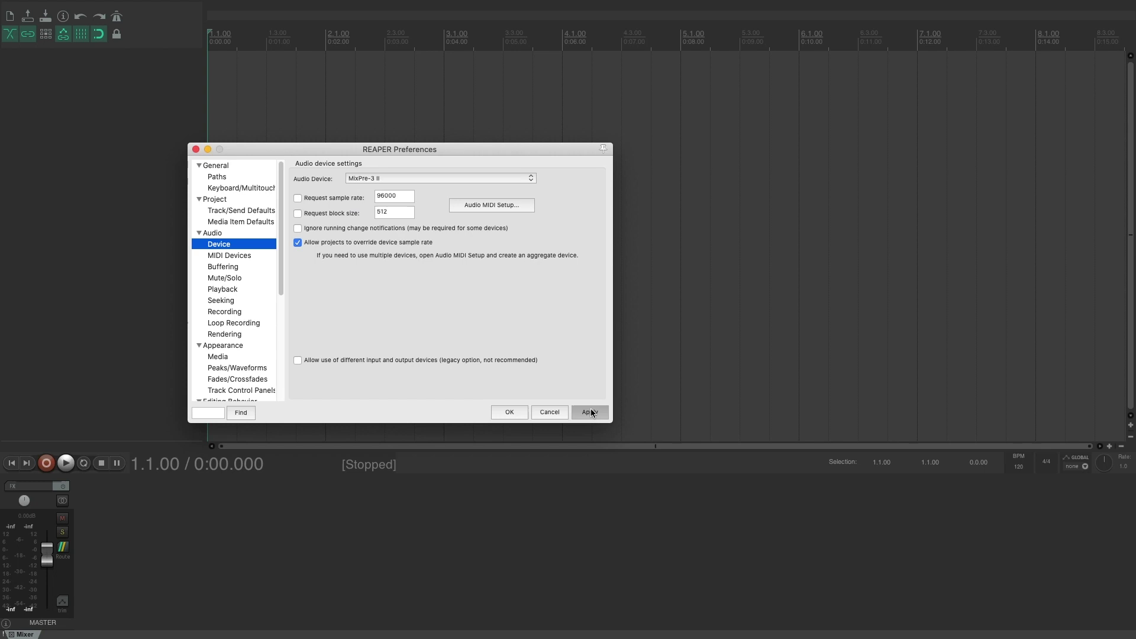
click(509, 412)
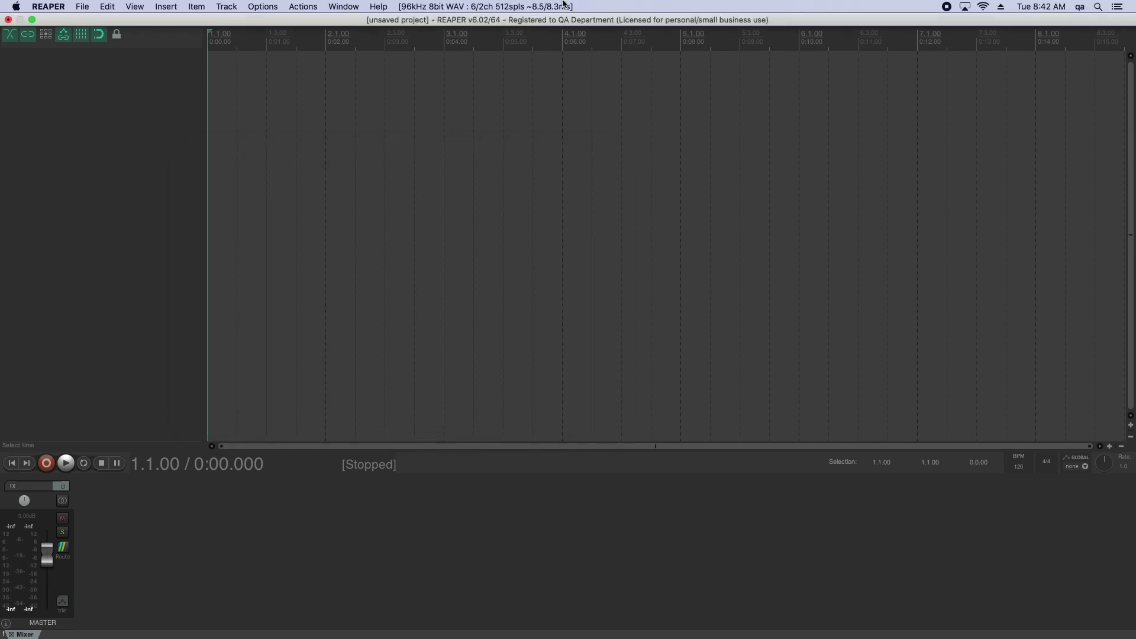
click(524, 8)
- Set the project's WAV recording bit depth to 32 bit FP in Media settings
click(505, 34)
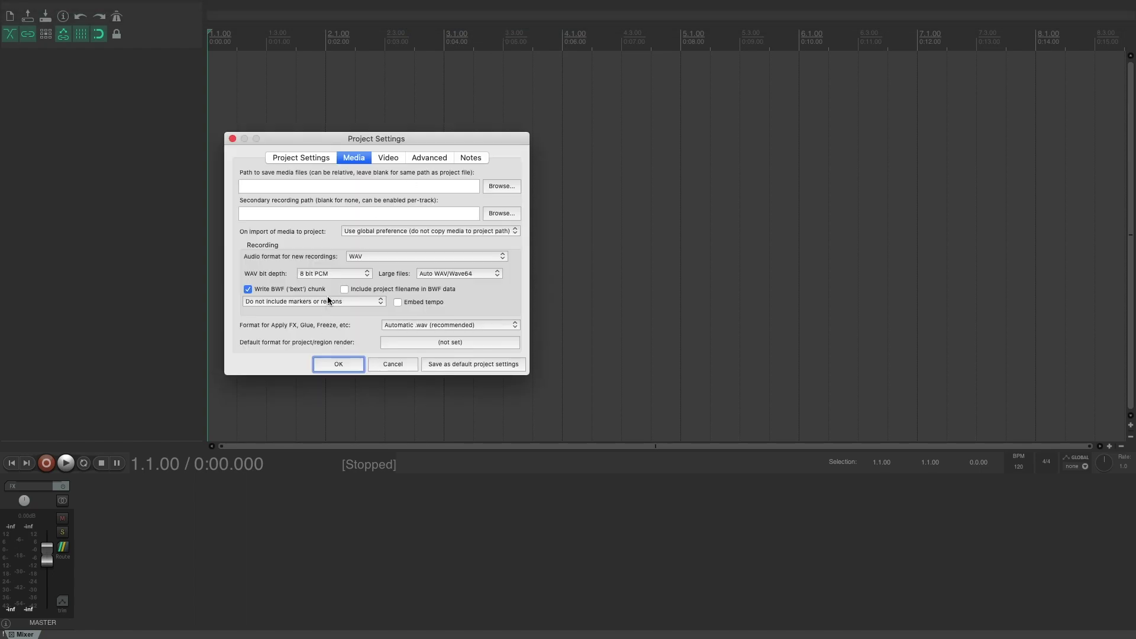
click(327, 274)
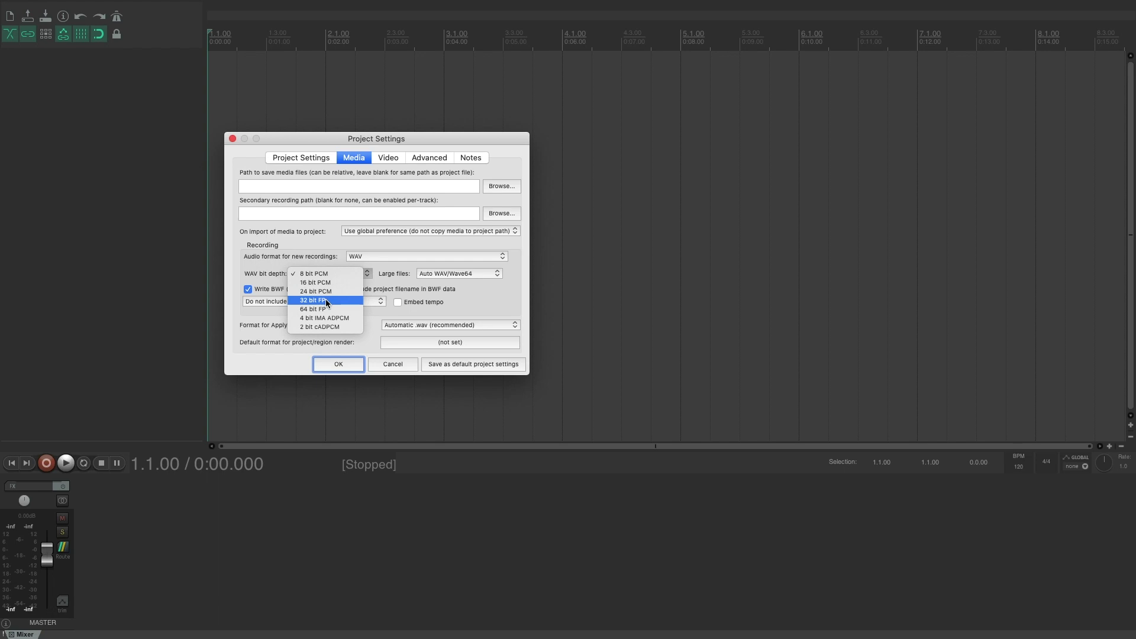
click(325, 300)
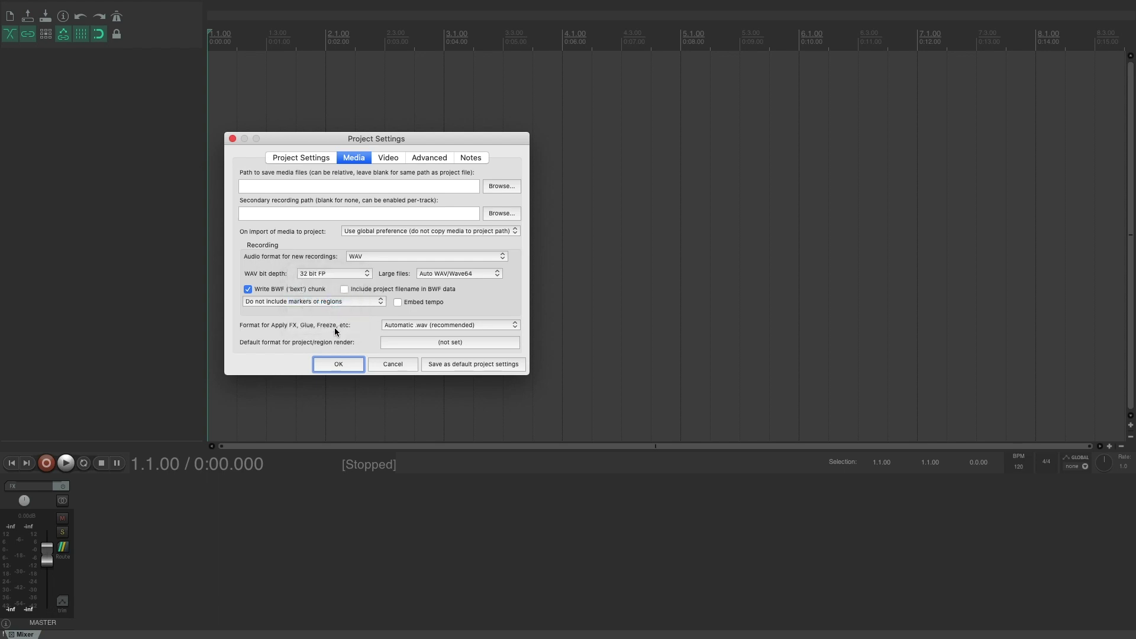
click(338, 364)
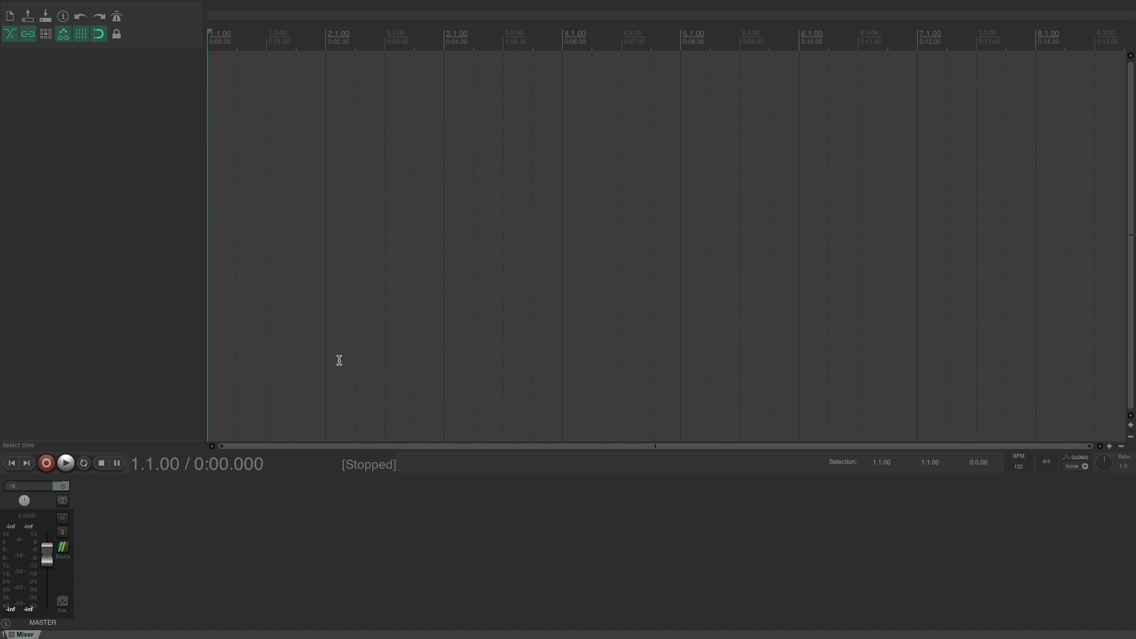
- Set the Mute/Solo preference to 'No automatic muting', apply it, and close Preferences
mouse_move(2, 3)
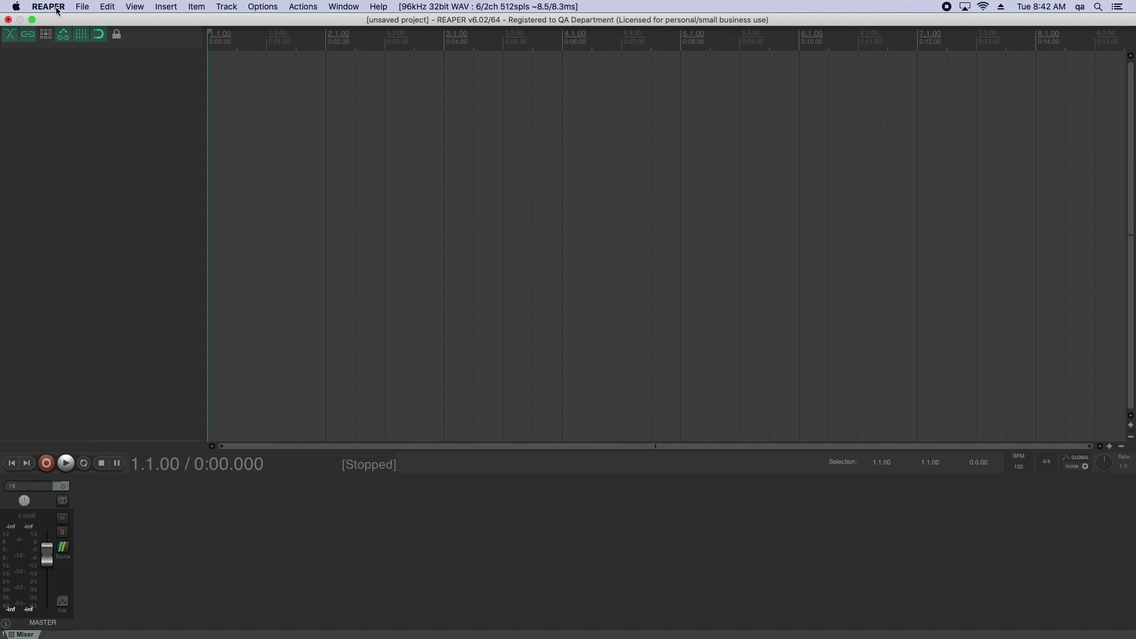
click(57, 7)
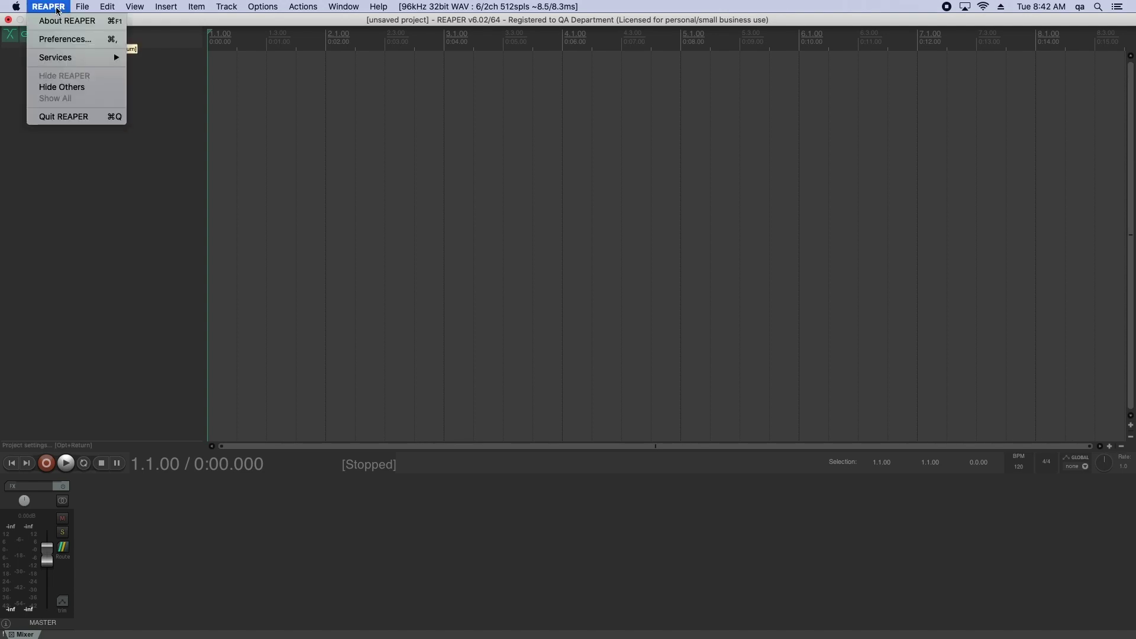
click(59, 40)
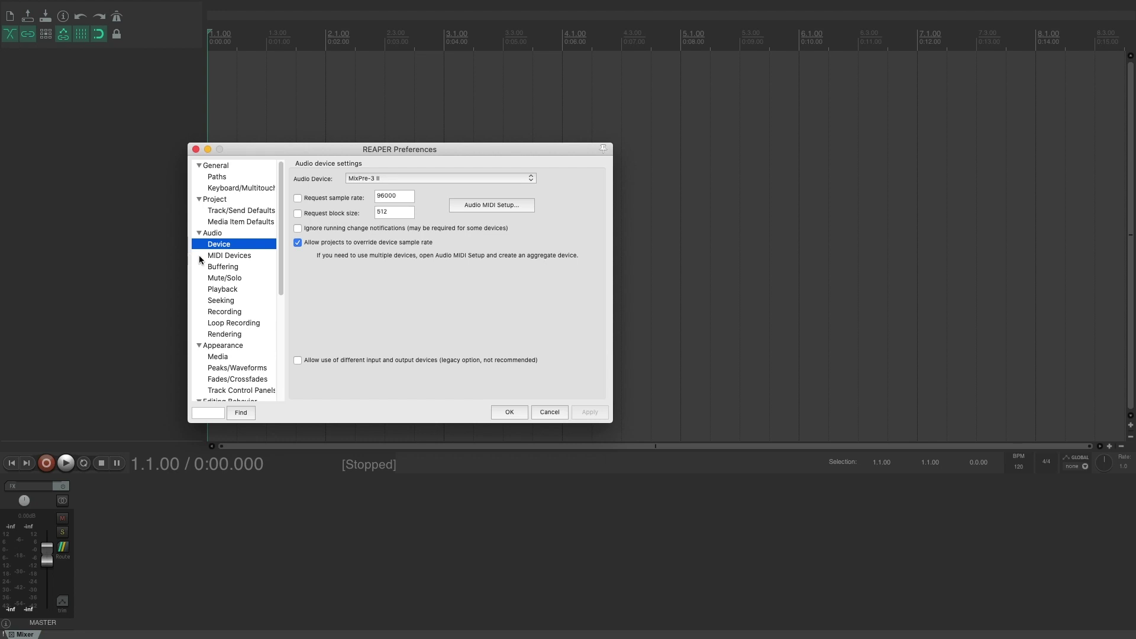
click(219, 280)
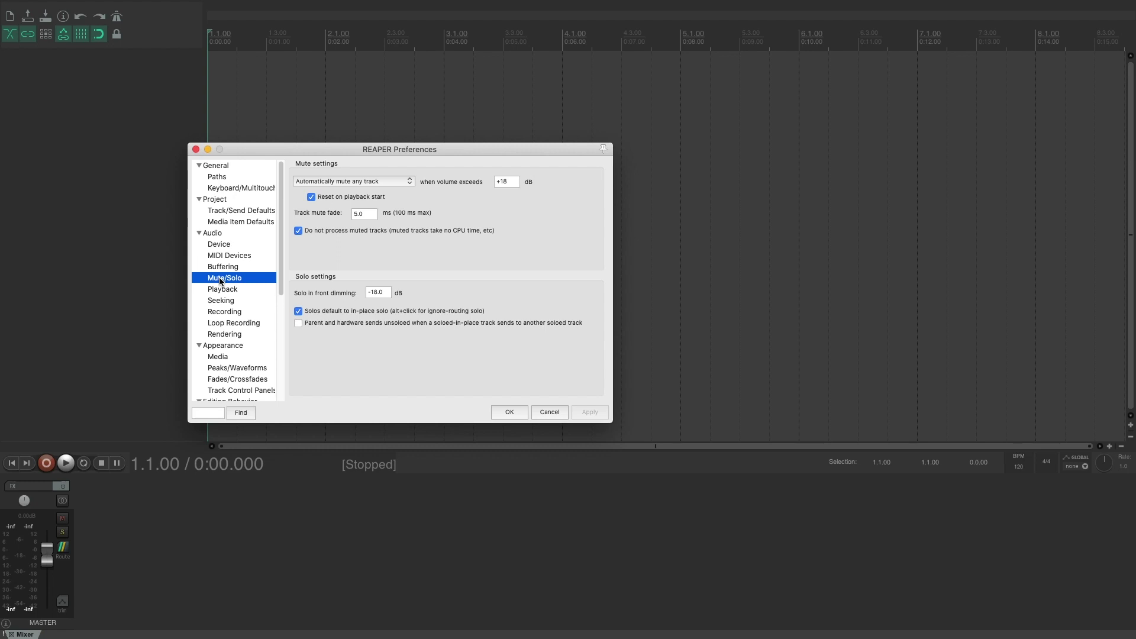
click(386, 182)
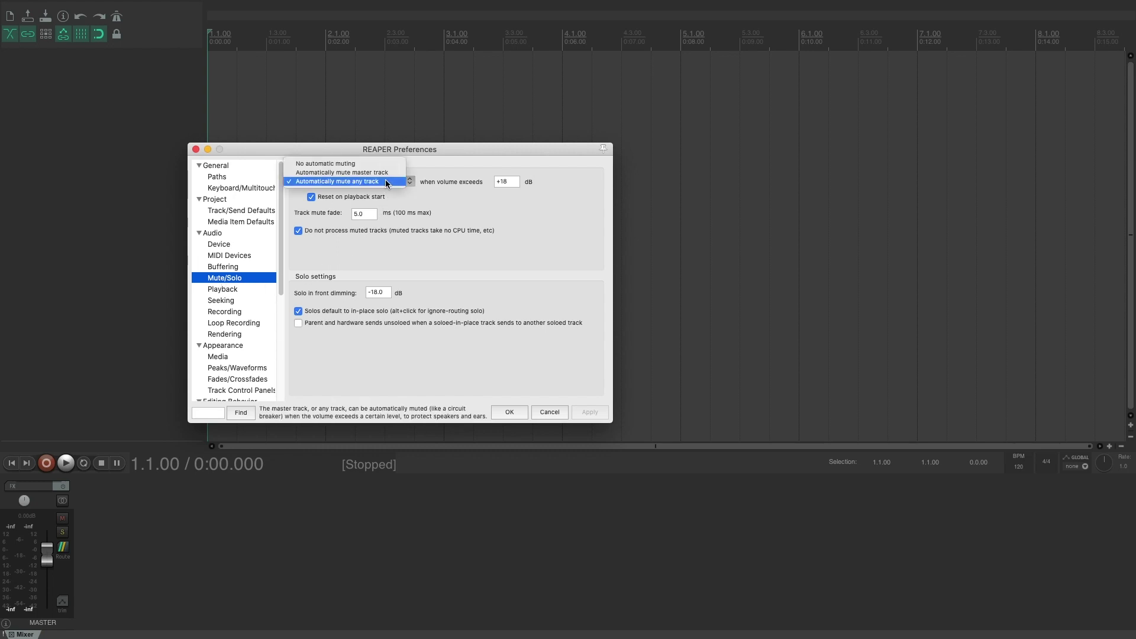
click(342, 162)
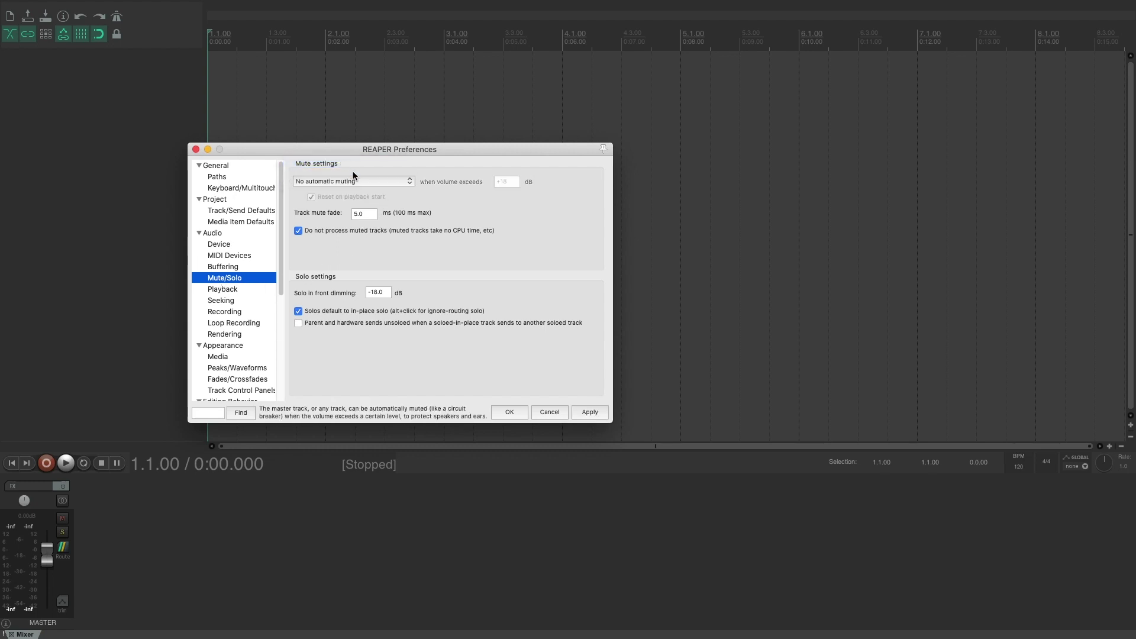
click(590, 414)
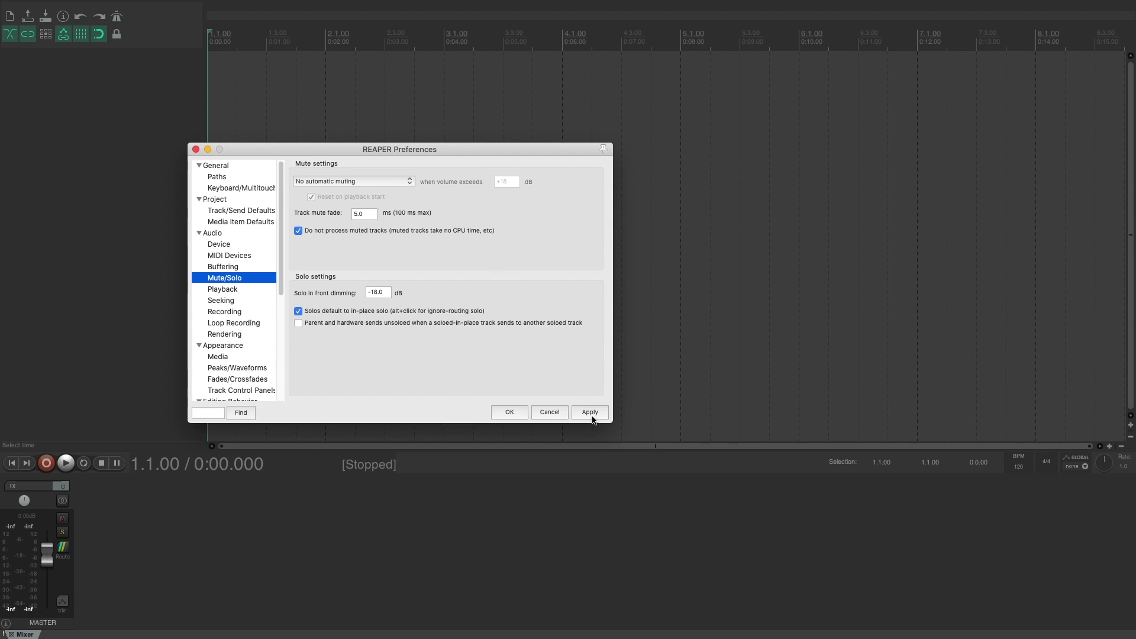
click(591, 414)
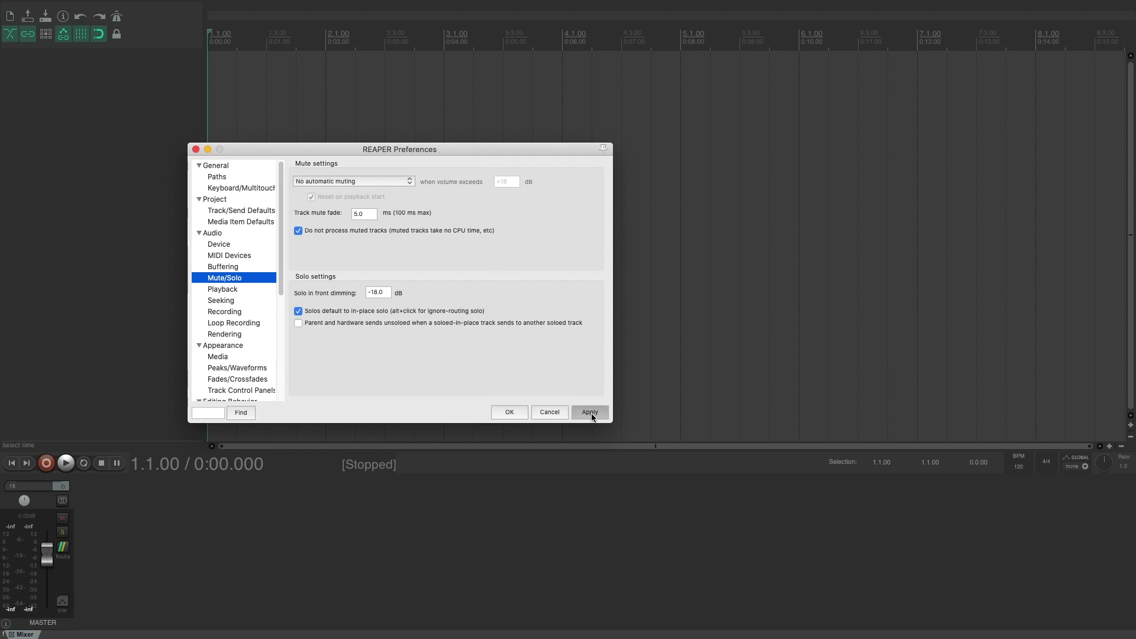
click(511, 413)
- Insert a new track 1 from the Track menu
mouse_move(219, 3)
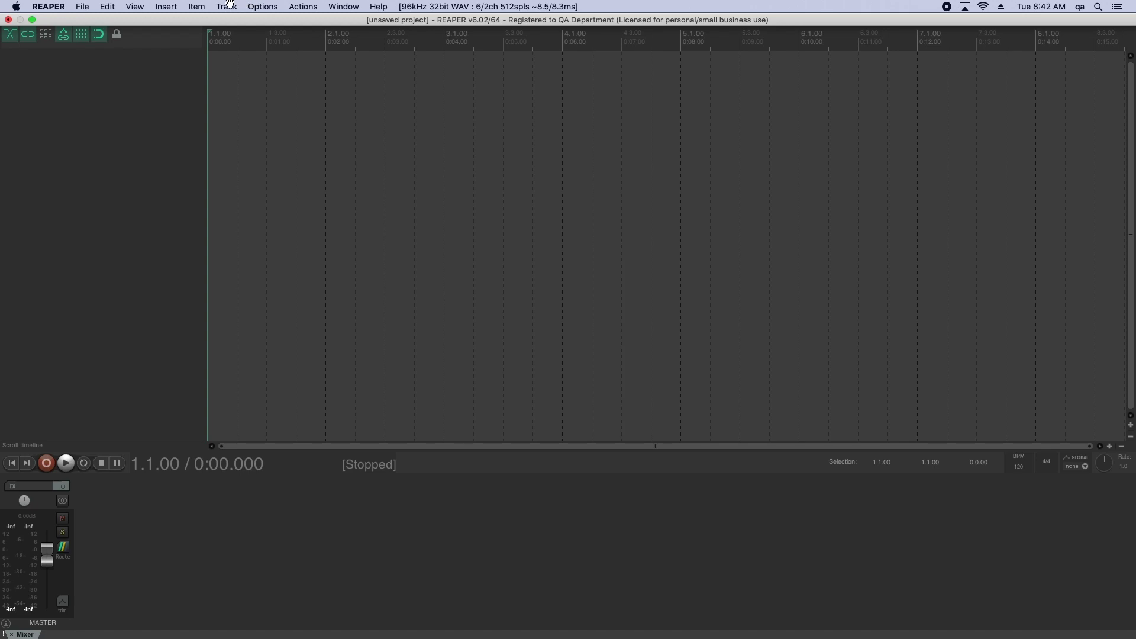
click(229, 8)
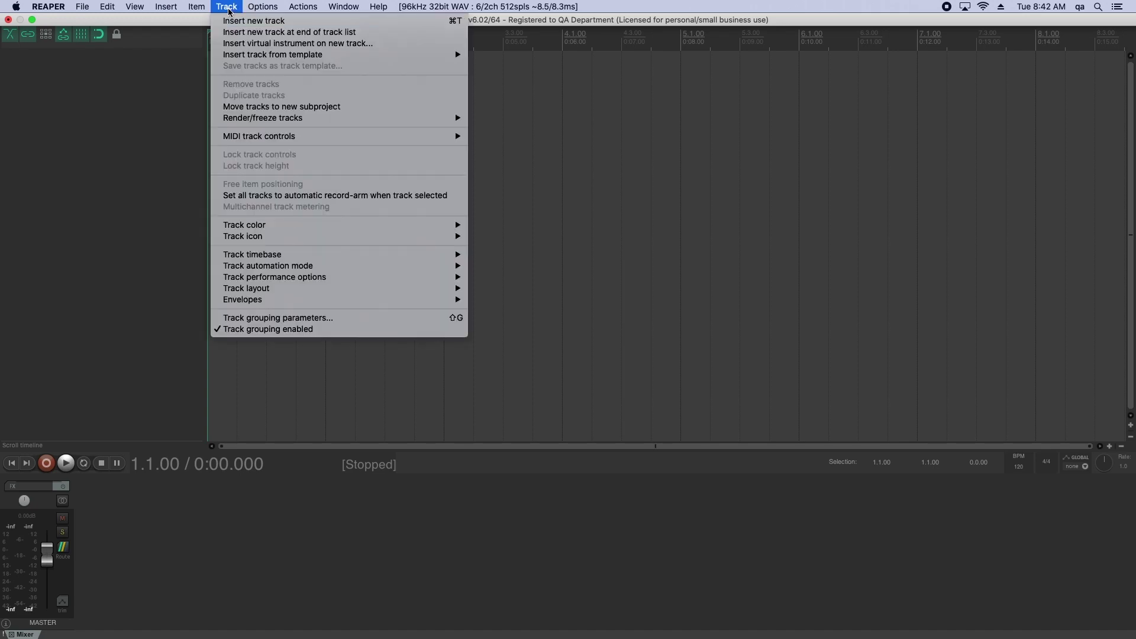
click(228, 21)
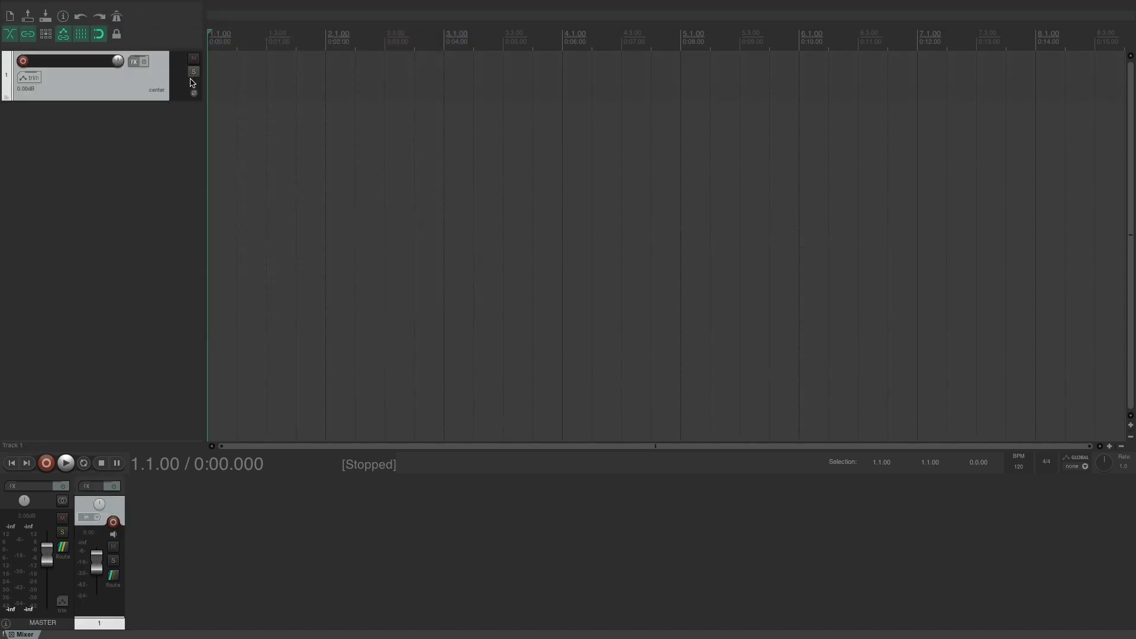
- Arm track 1 for recording and check its input is set to In 1
click(23, 61)
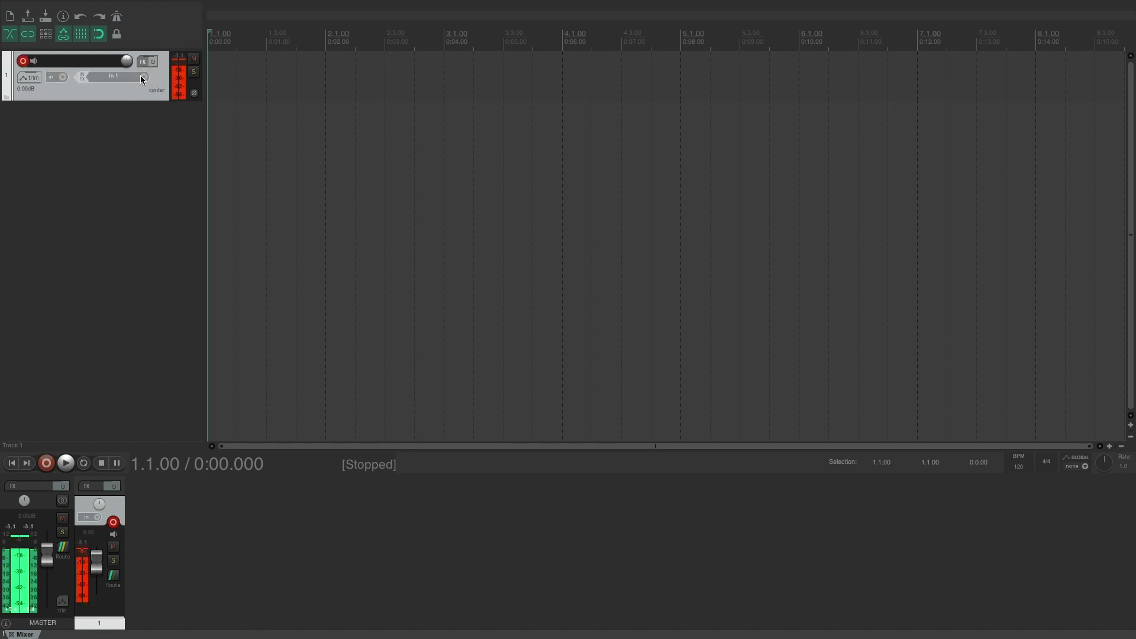
click(142, 78)
click(105, 96)
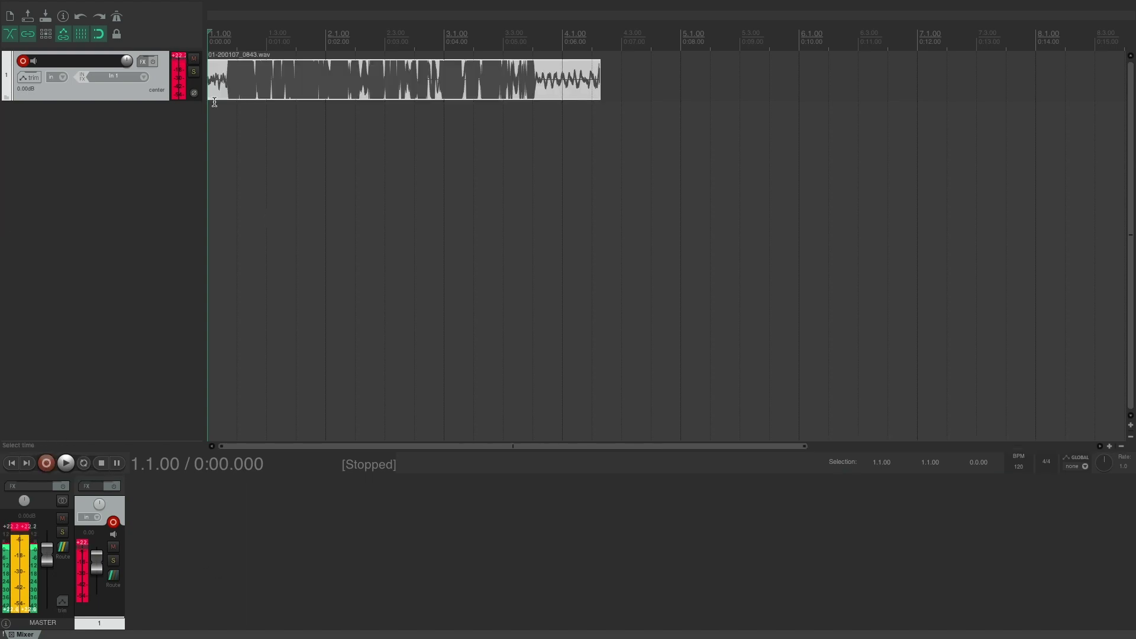
- Play back the recorded take on track 1, then stop at the start
key(space)
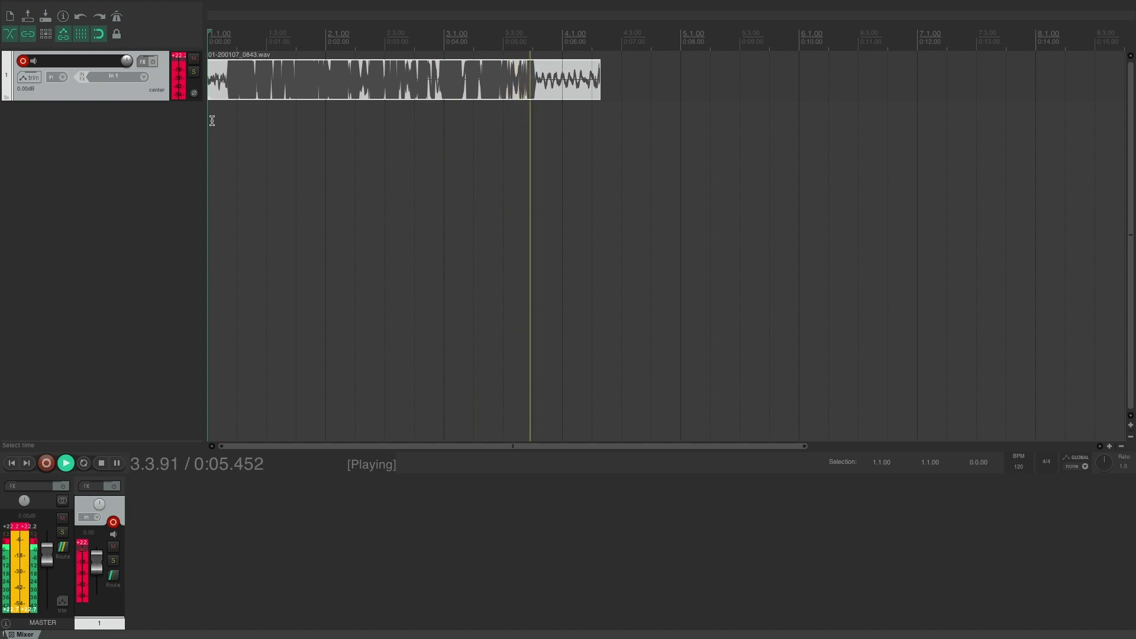
key(space)
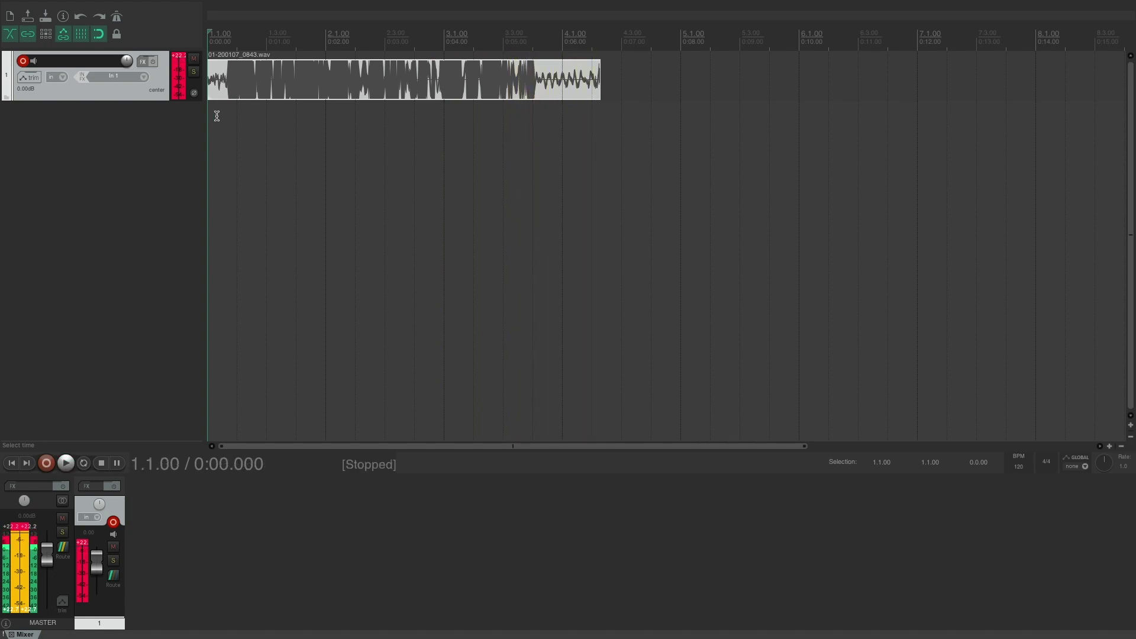
- Normalize the 01-consolidated.wav take in Media Item Properties, bringing it to -22.2 dB
click(227, 141)
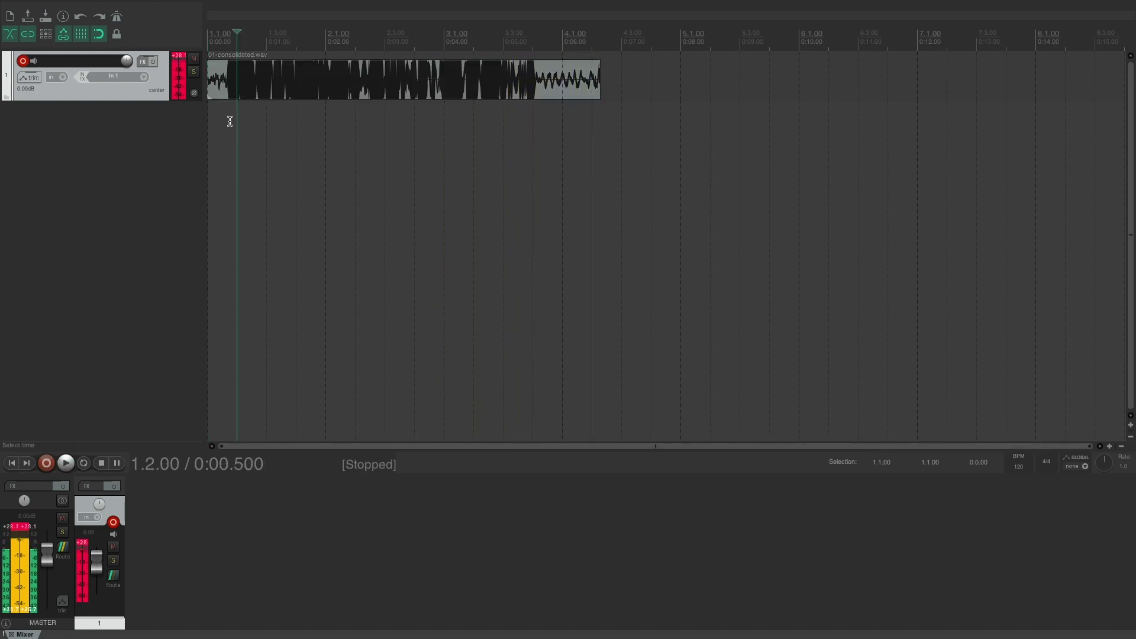
click(208, 137)
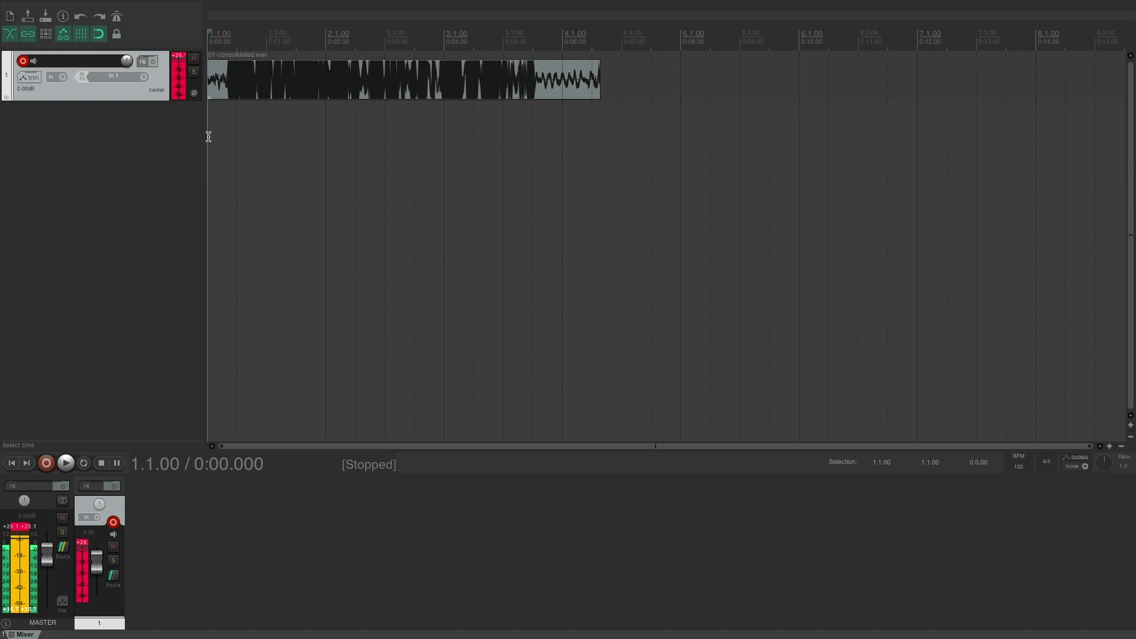
double_click(294, 95)
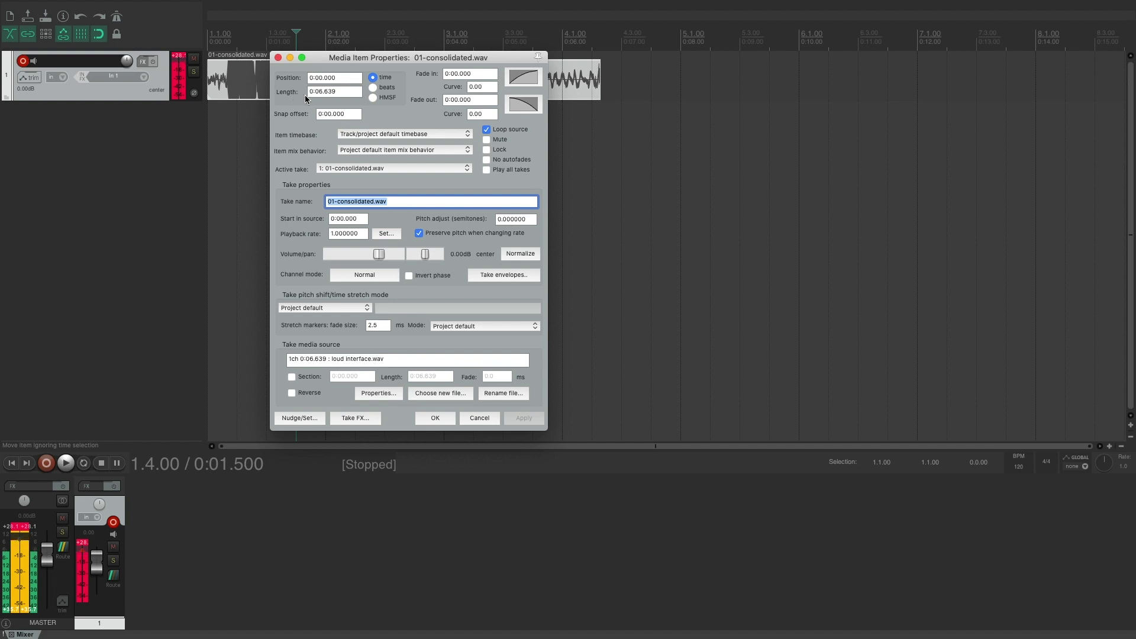
click(526, 255)
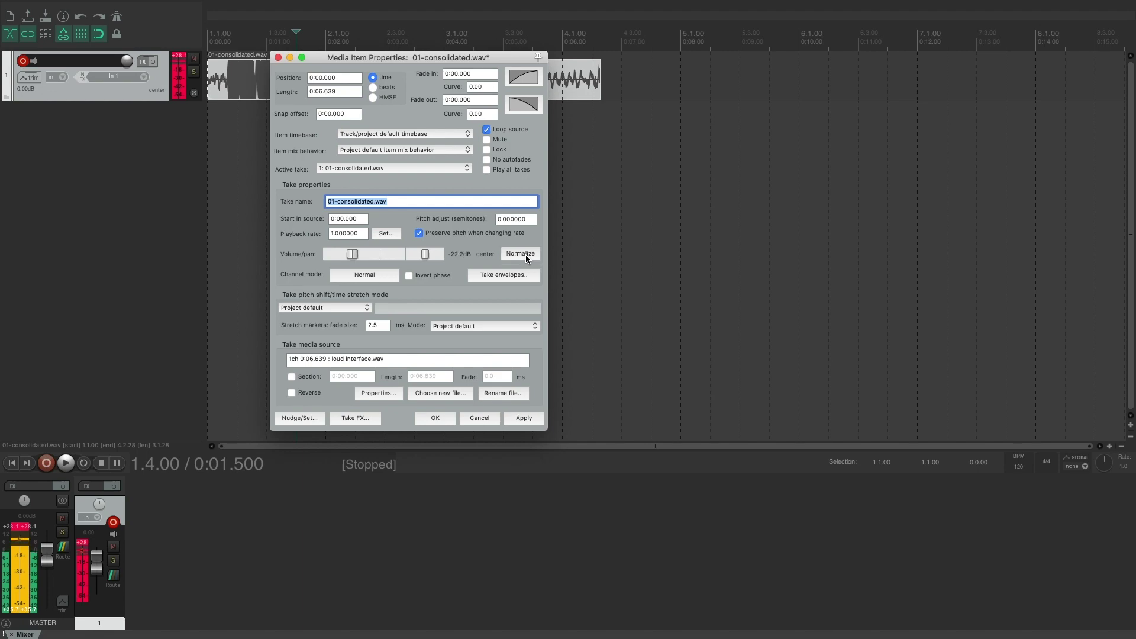
click(534, 418)
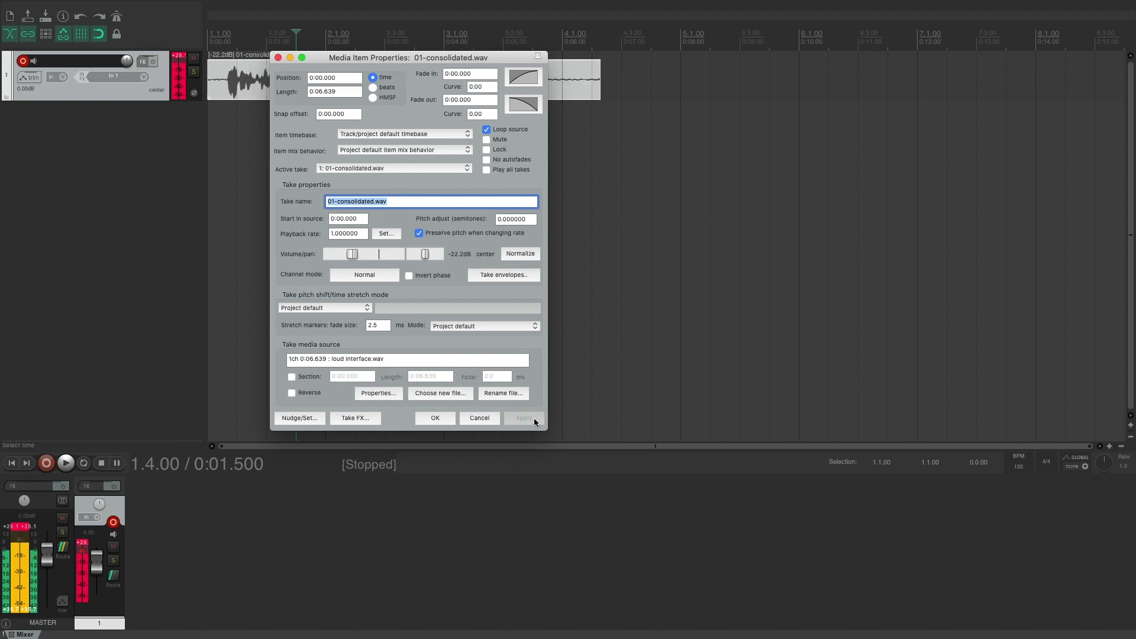
click(437, 423)
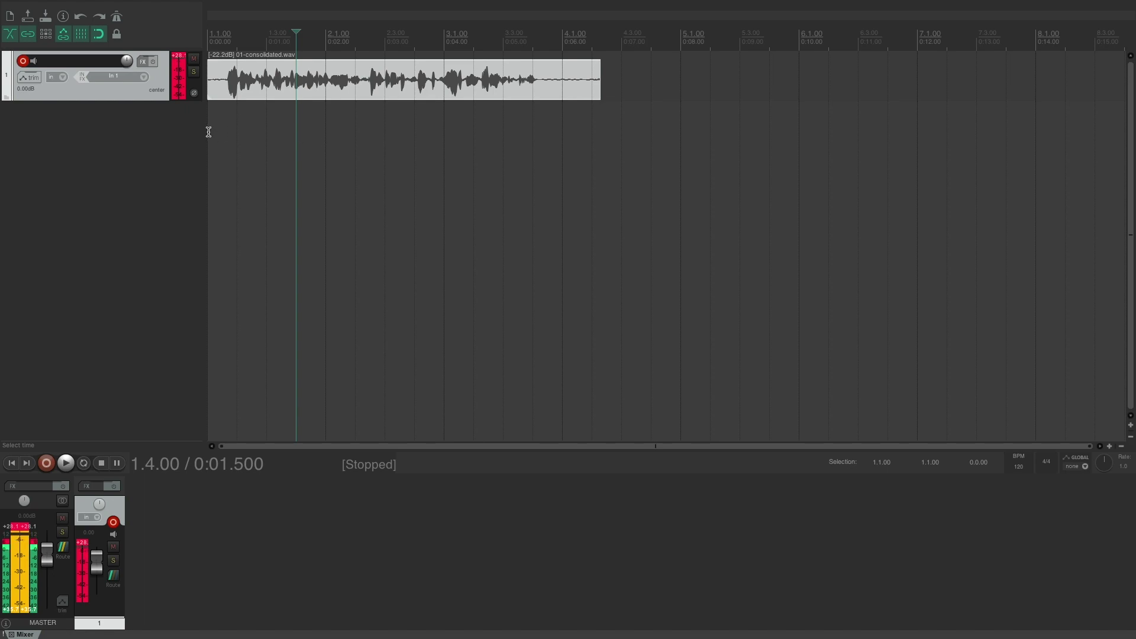
- Play the normalized take, stop, then raise its take volume to -12.7 dB
click(208, 132)
key(space)
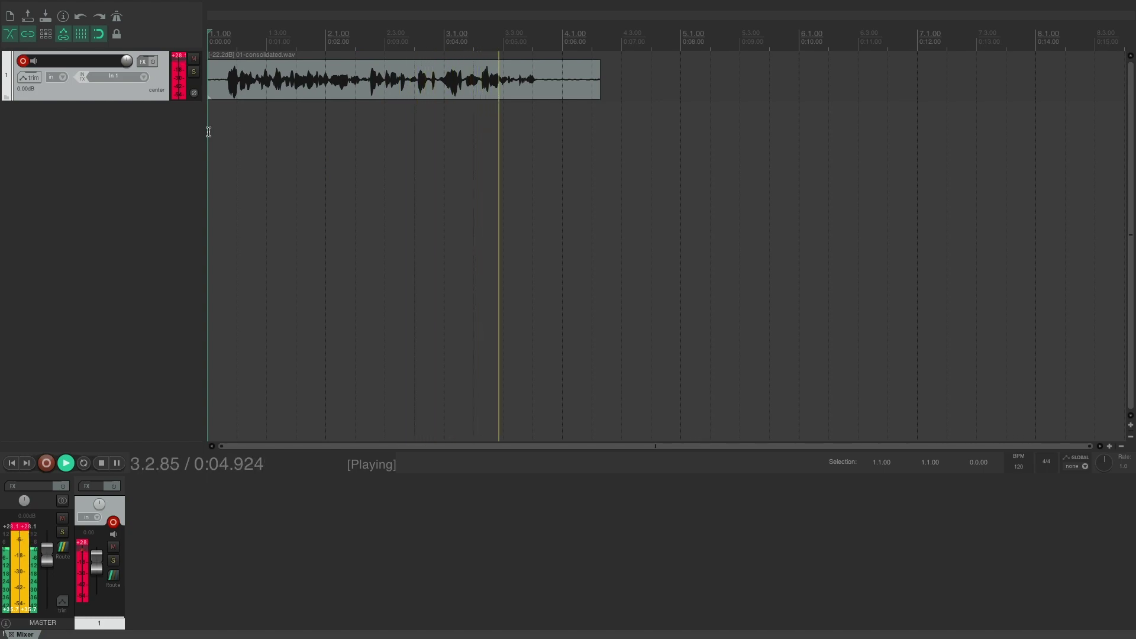
click(241, 75)
key(space)
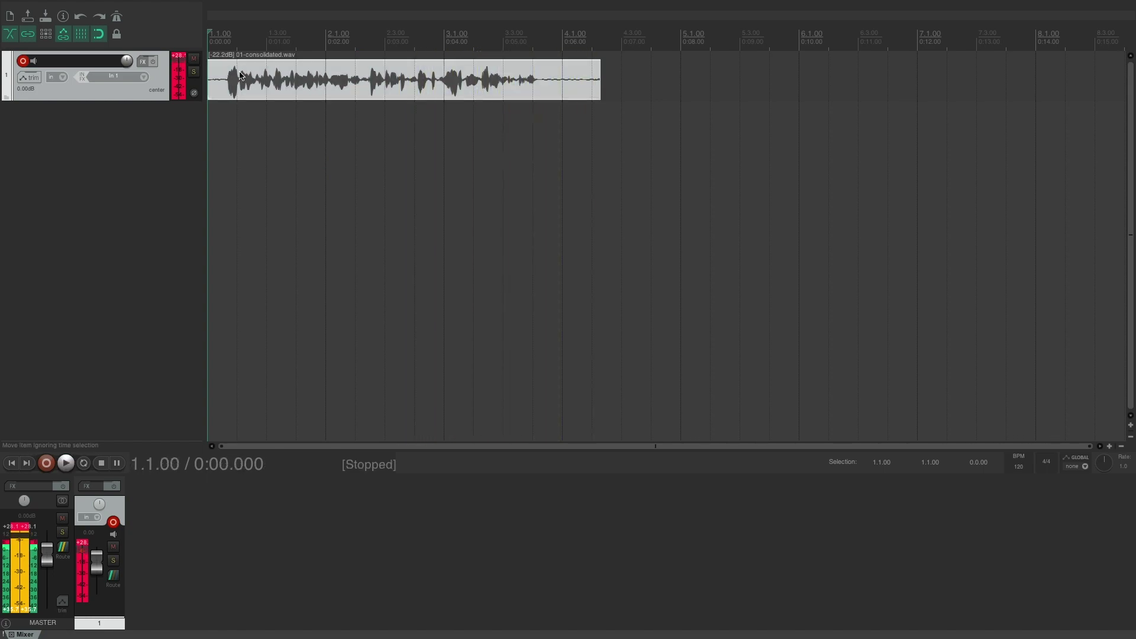
double_click(243, 75)
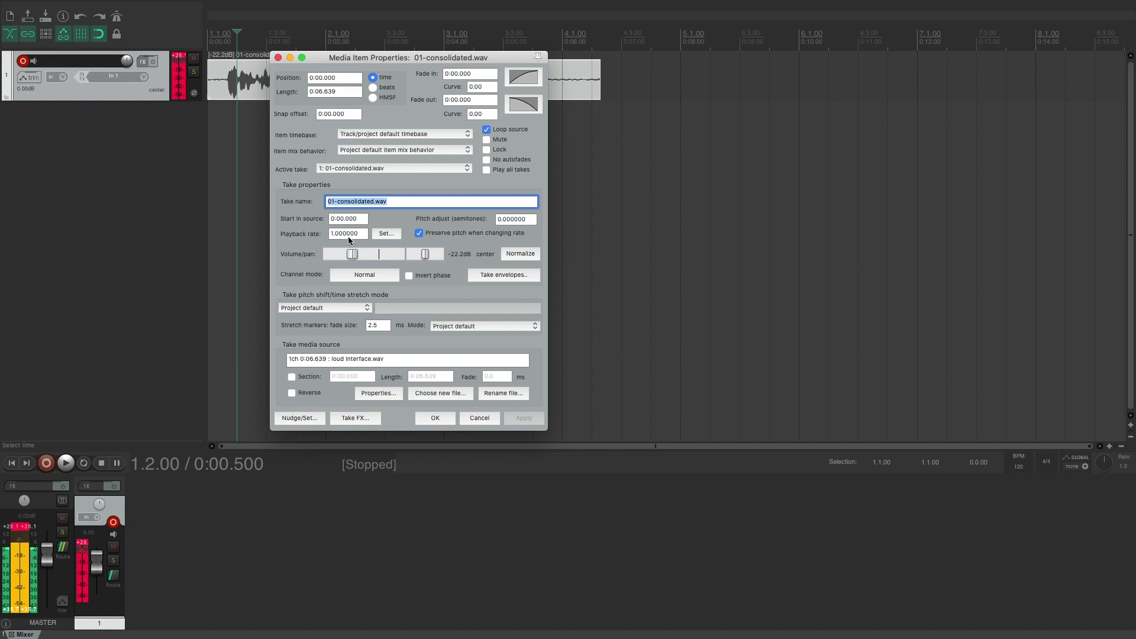
drag(352, 254, 363, 258)
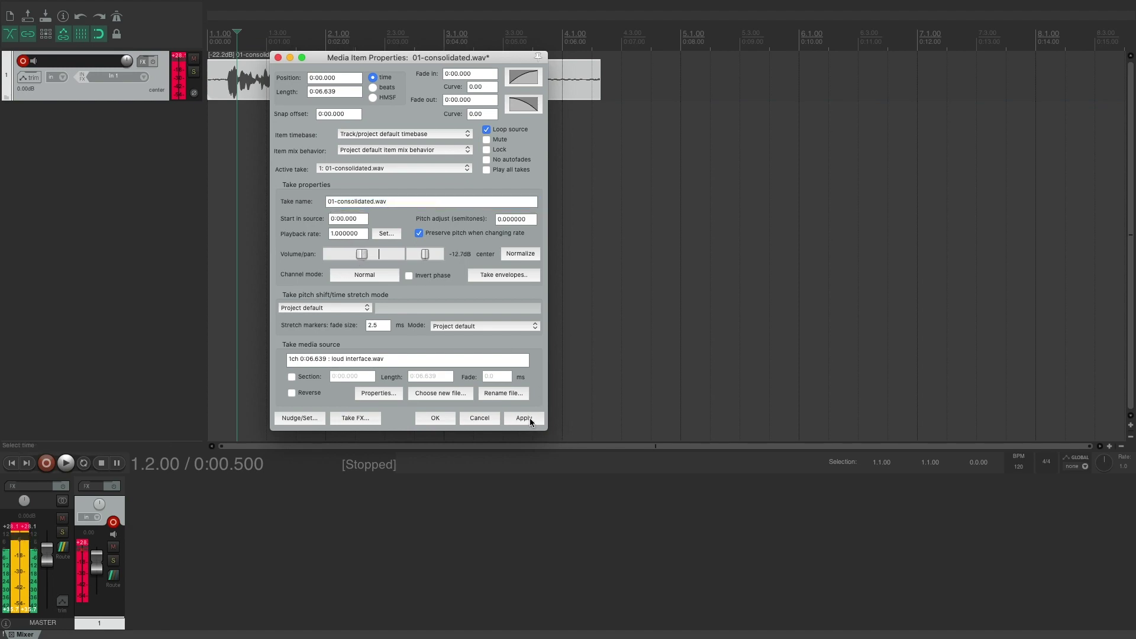